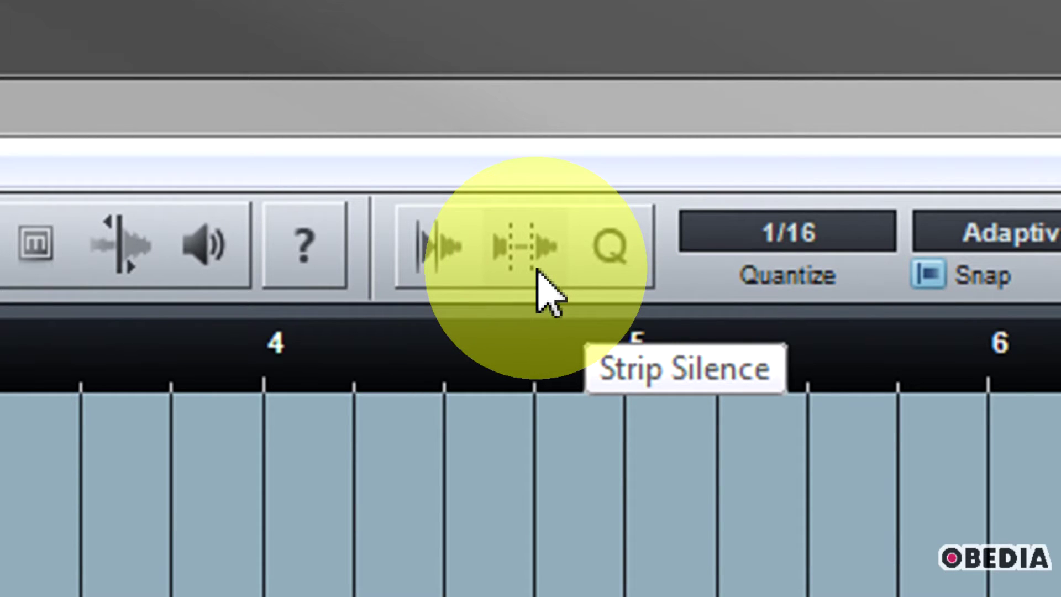
# Open Strip Silence and set detection material to Manual, leaving both thresholds at -30 dB.
pyautogui.click(537, 270)
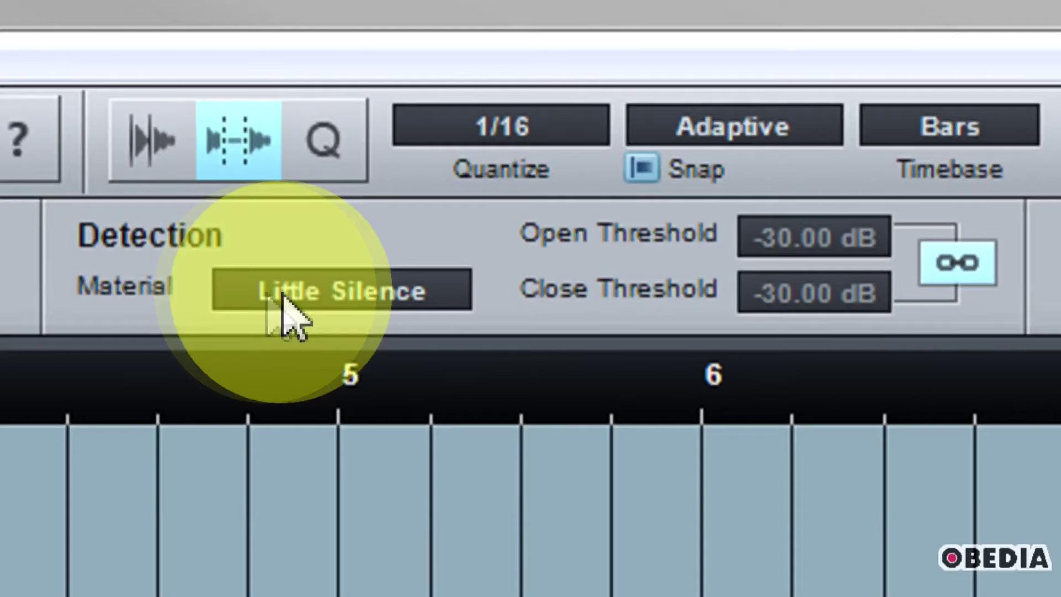
pyautogui.click(343, 292)
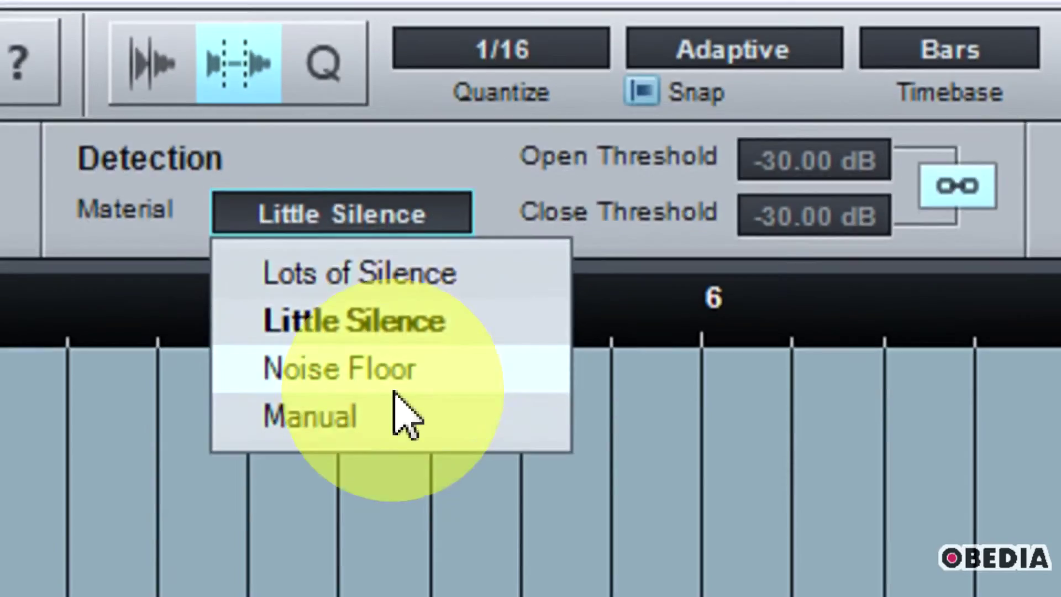
pyautogui.click(397, 409)
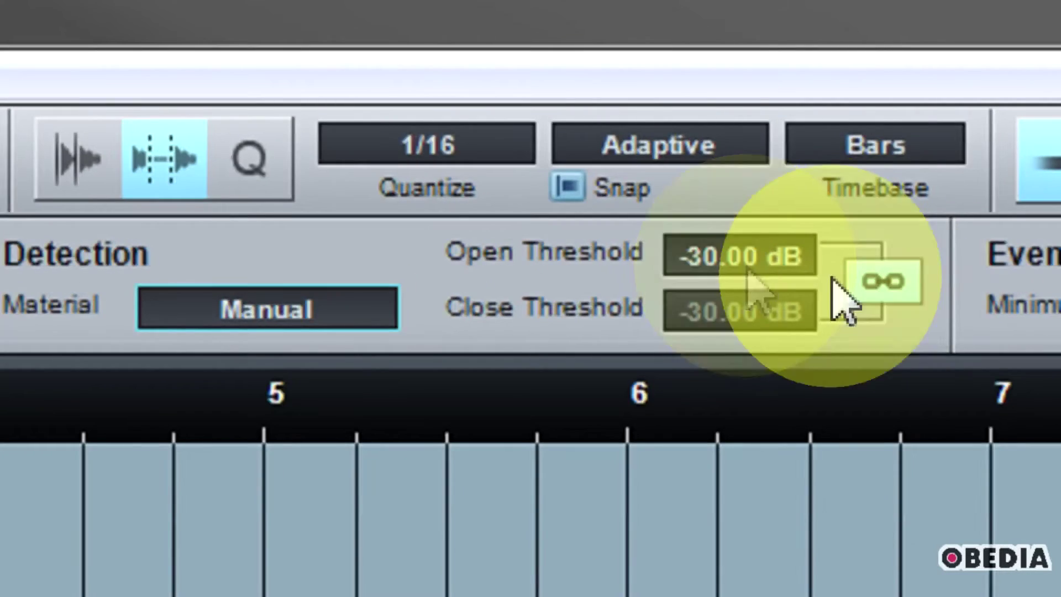
# Unlink the open and close thresholds and set minimum event length to 0.169 sec.
pyautogui.click(840, 298)
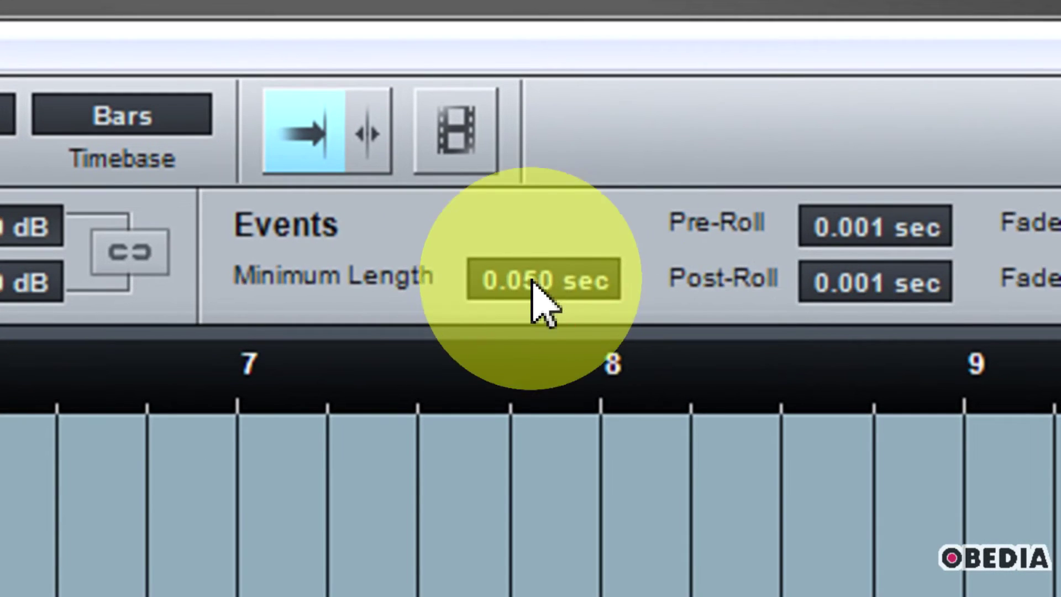
pyautogui.moveTo(535, 282)
pyautogui.mouseDown()
pyautogui.moveTo(532, 315)
pyautogui.moveTo(547, 282)
pyautogui.mouseUp()
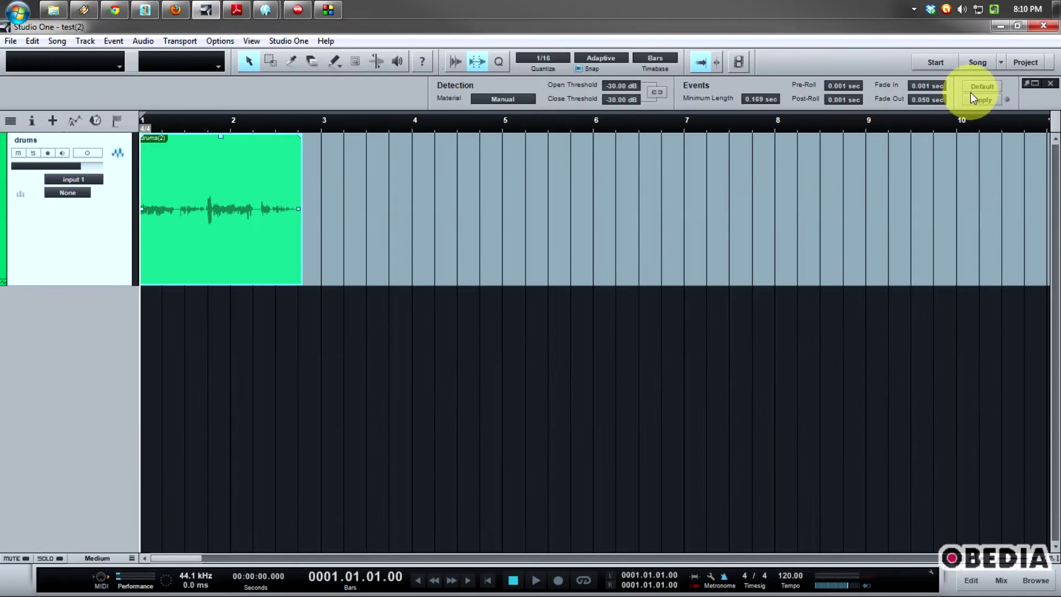
# Reset Strip Silence to defaults (Little Silence, 0.050 sec minimum length) and reselect the drums event.
pyautogui.click(975, 91)
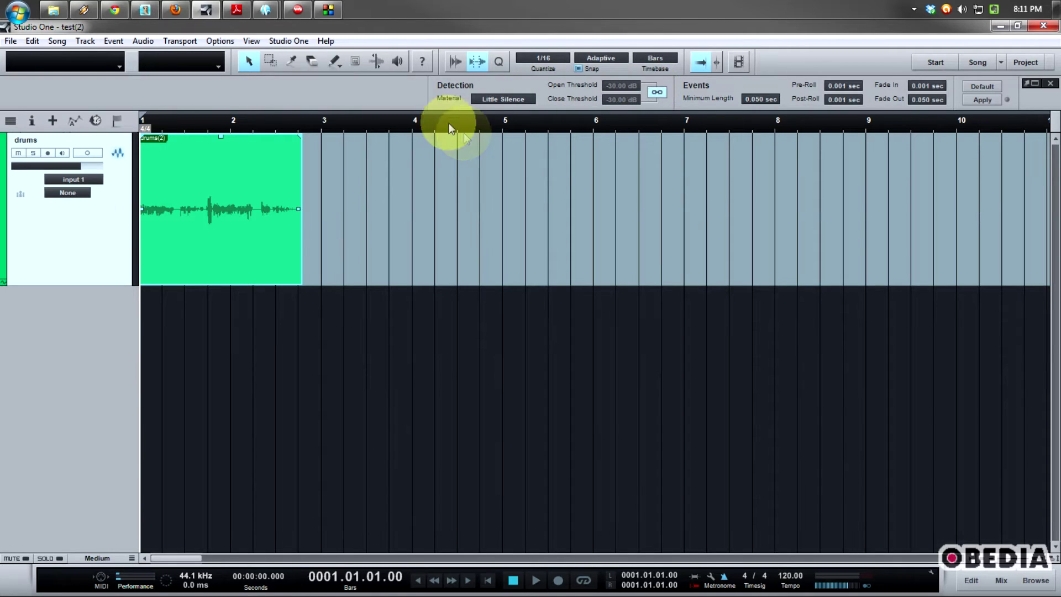
pyautogui.click(304, 353)
pyautogui.click(254, 190)
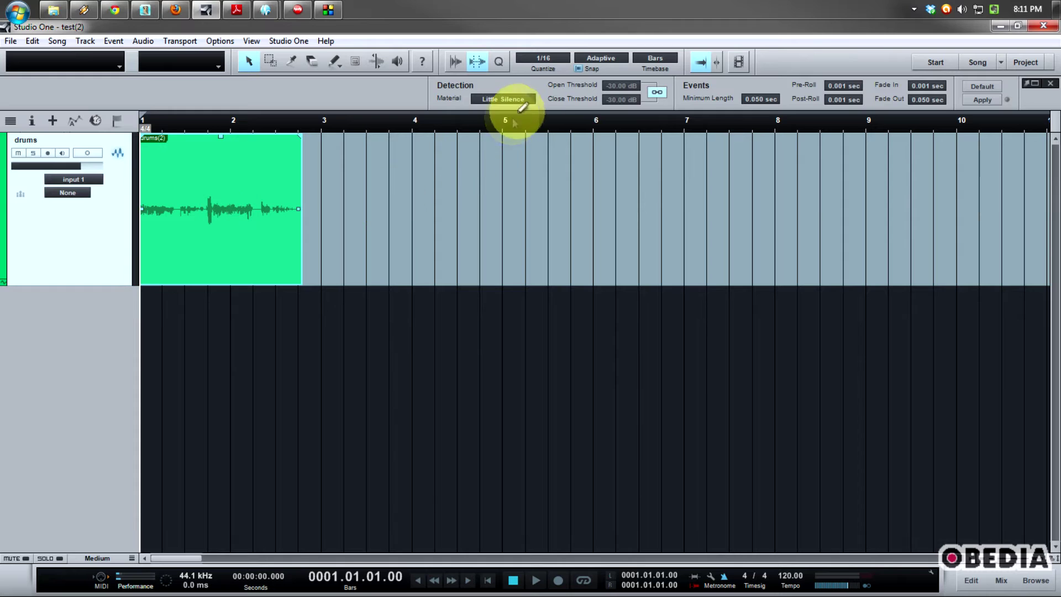
# Apply Strip Silence to split the drums event, then zoom in on the faded pieces.
pyautogui.click(982, 101)
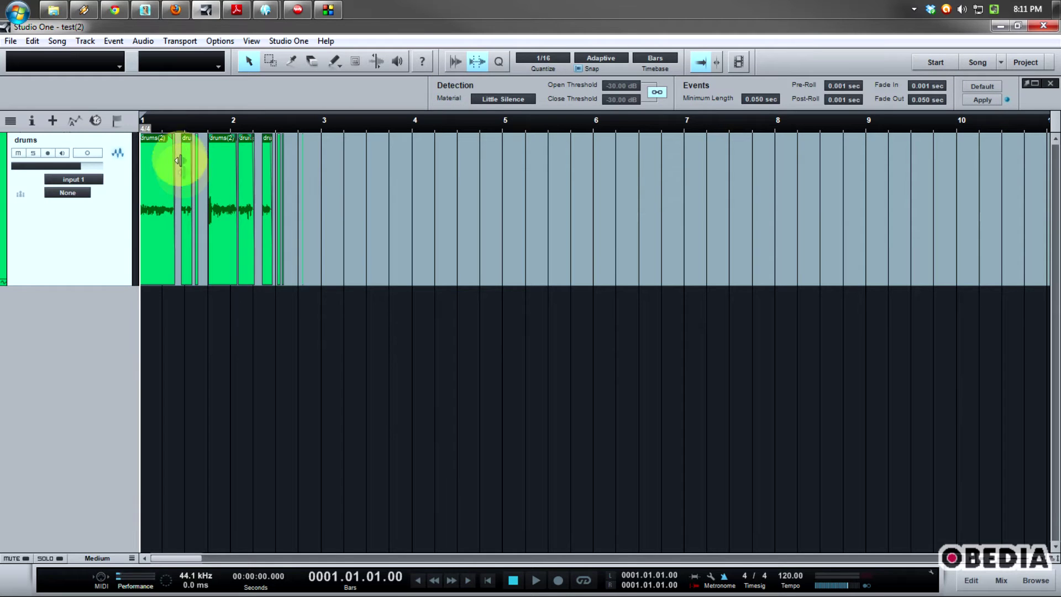
pyautogui.moveTo(172, 122)
pyautogui.mouseDown()
pyautogui.moveTo(184, 145)
pyautogui.moveTo(324, 156)
pyautogui.mouseUp()
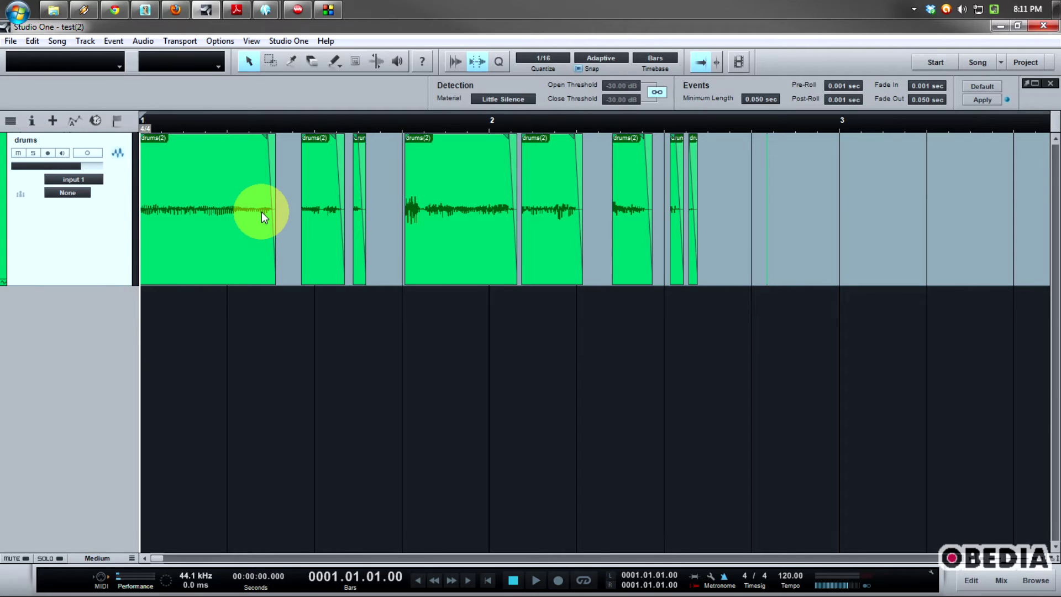
pyautogui.hotkey('ctrl', 'b')
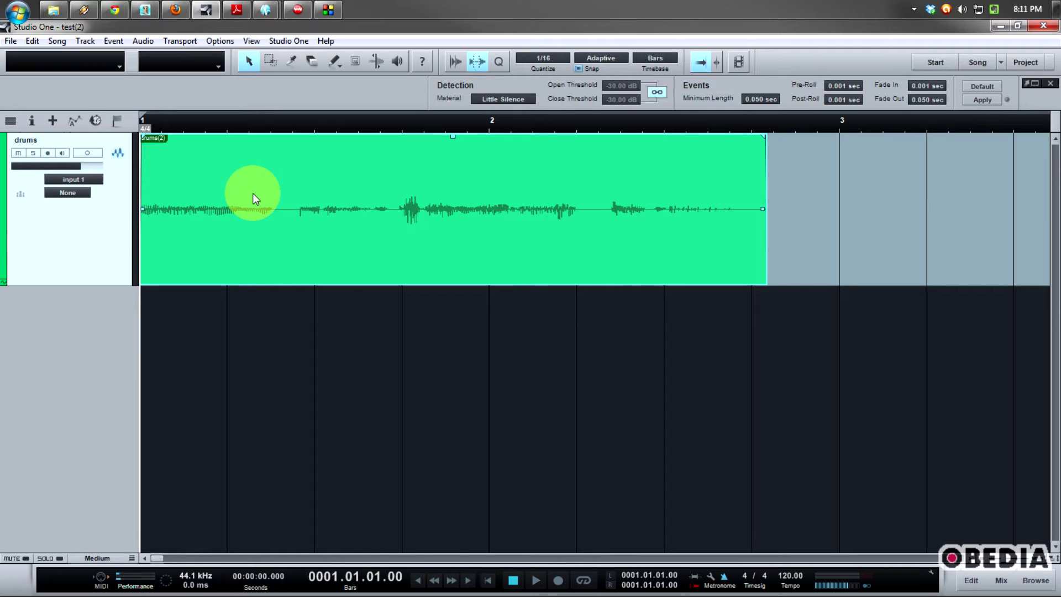
pyautogui.hotkey('ctrl', 'z')
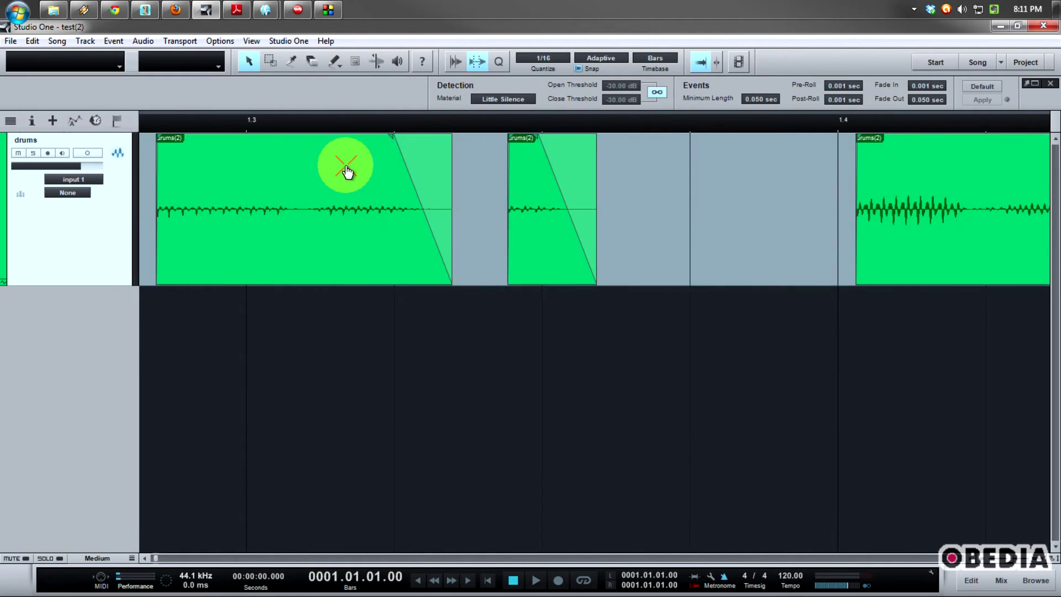
pyautogui.scroll(-2, 417, 165)
pyautogui.scroll(-1, 422, 163)
pyautogui.scroll(-1, 421, 161)
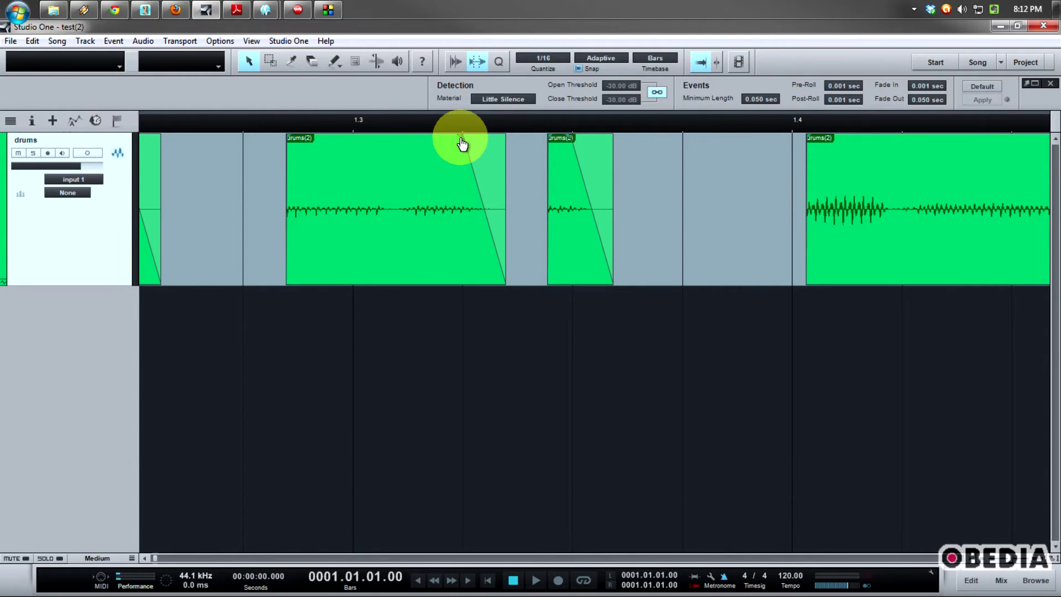
pyautogui.moveTo(462, 144); pyautogui.dragTo(463, 139)
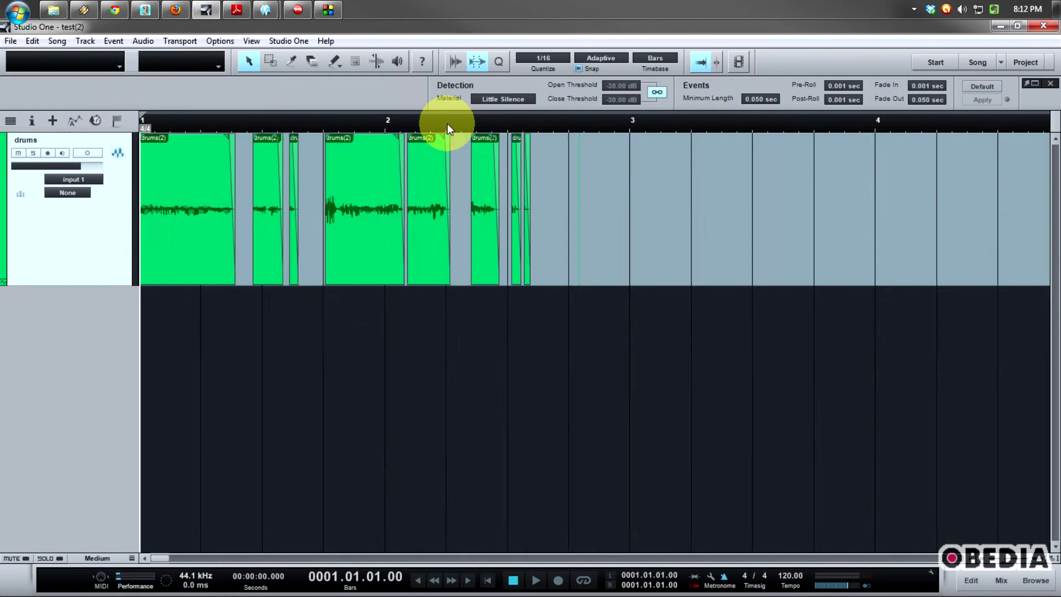
pyautogui.press('w')
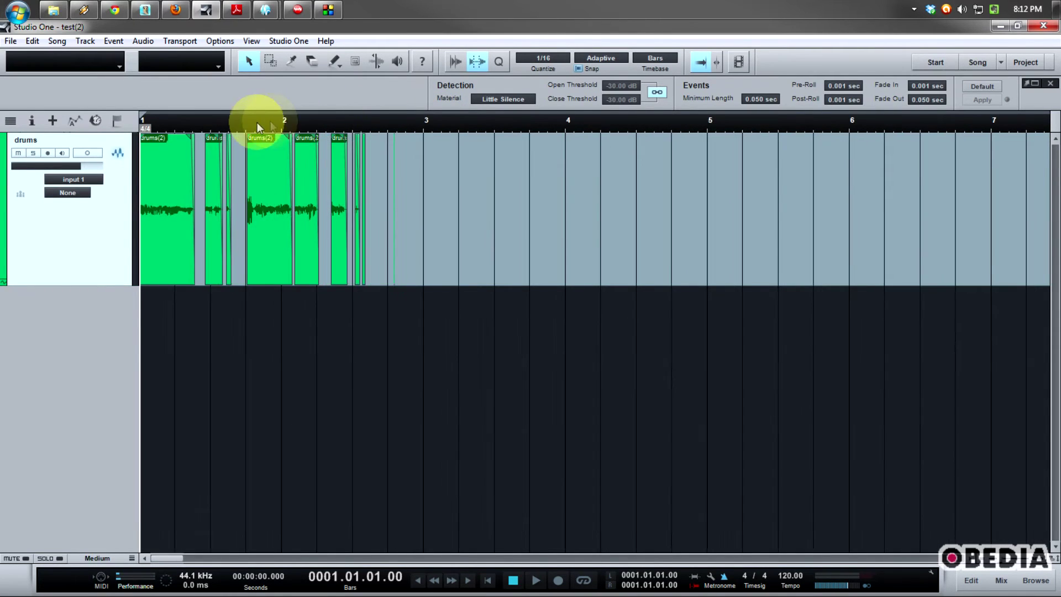
# Move the playback position to bar 1 beat 2 and peek at the bar-2 piece's context menu.
pyautogui.click(178, 121)
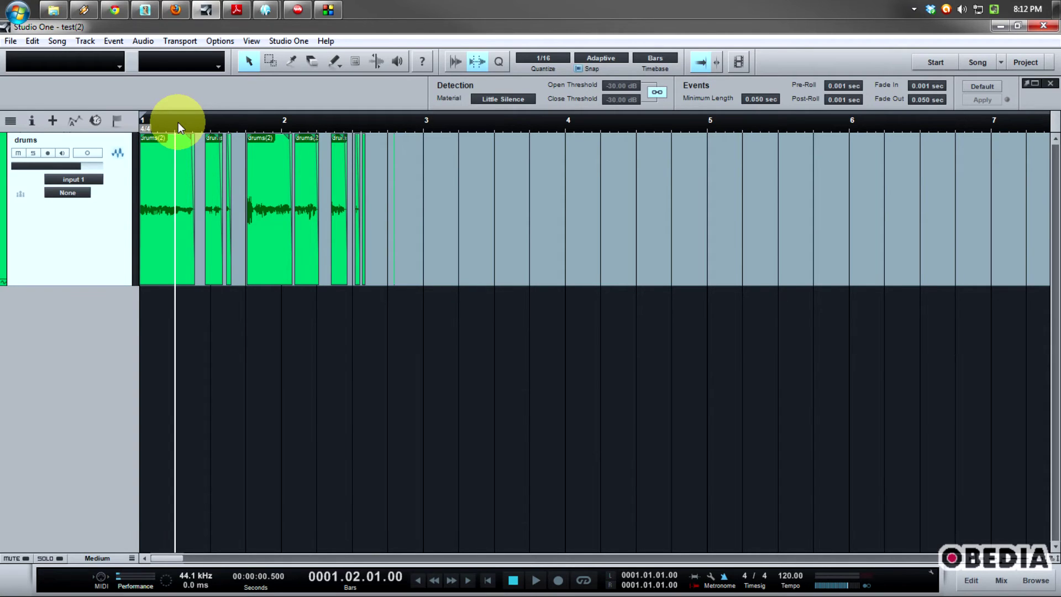
pyautogui.rightClick(270, 189)
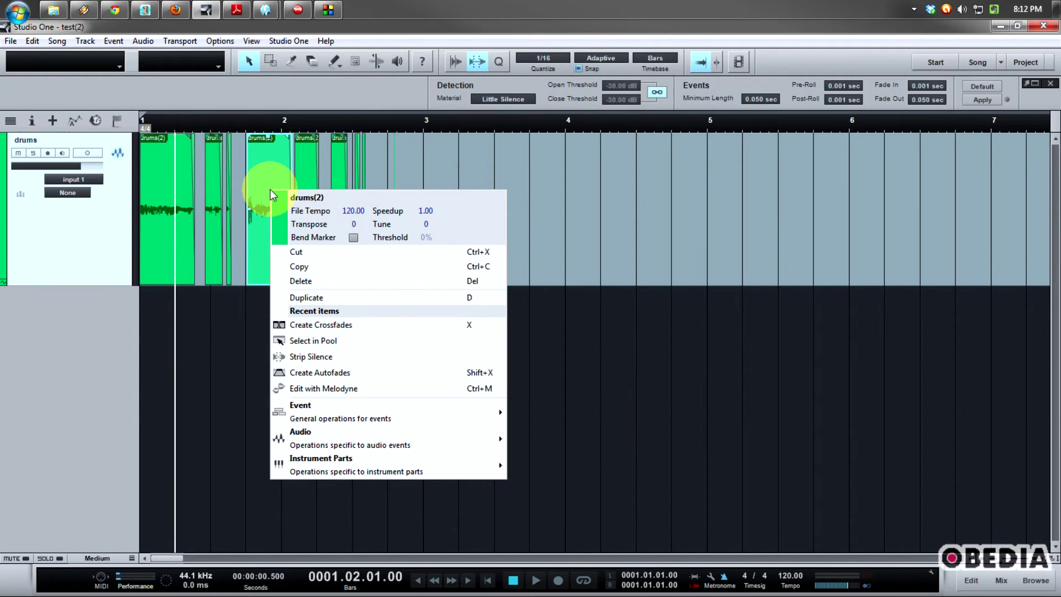
pyautogui.click(123, 341)
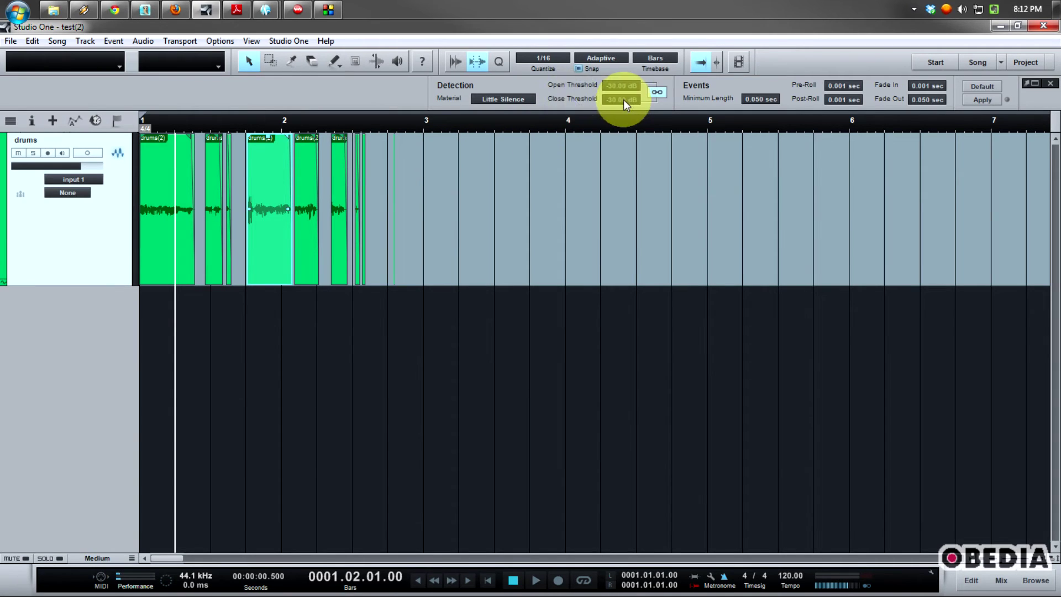
# Relink the open and close thresholds and check the drums piece's context menu without changes.
pyautogui.click(651, 98)
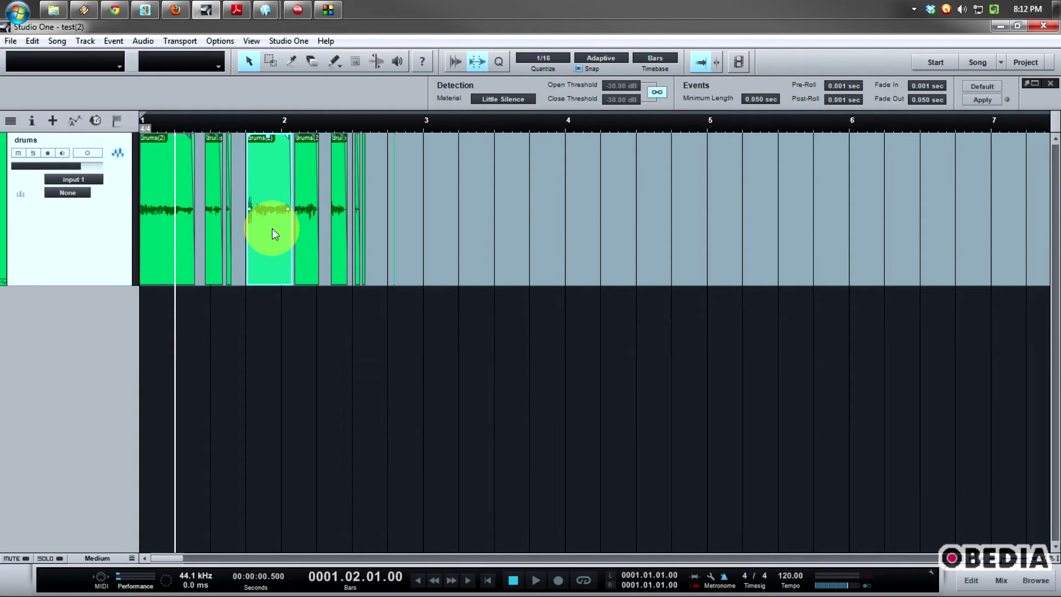
pyautogui.rightClick(273, 181)
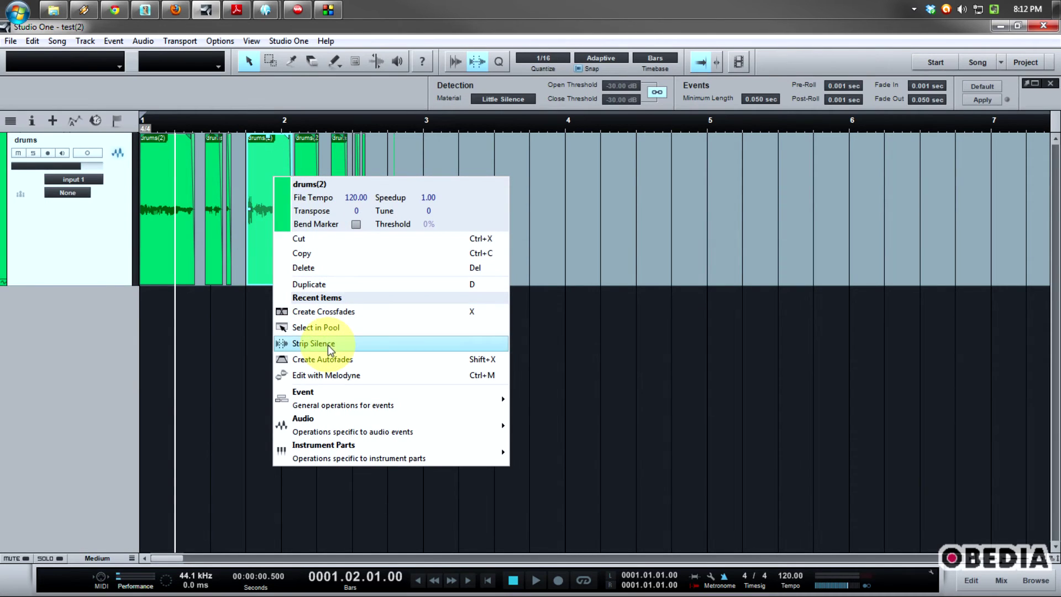
pyautogui.click(81, 340)
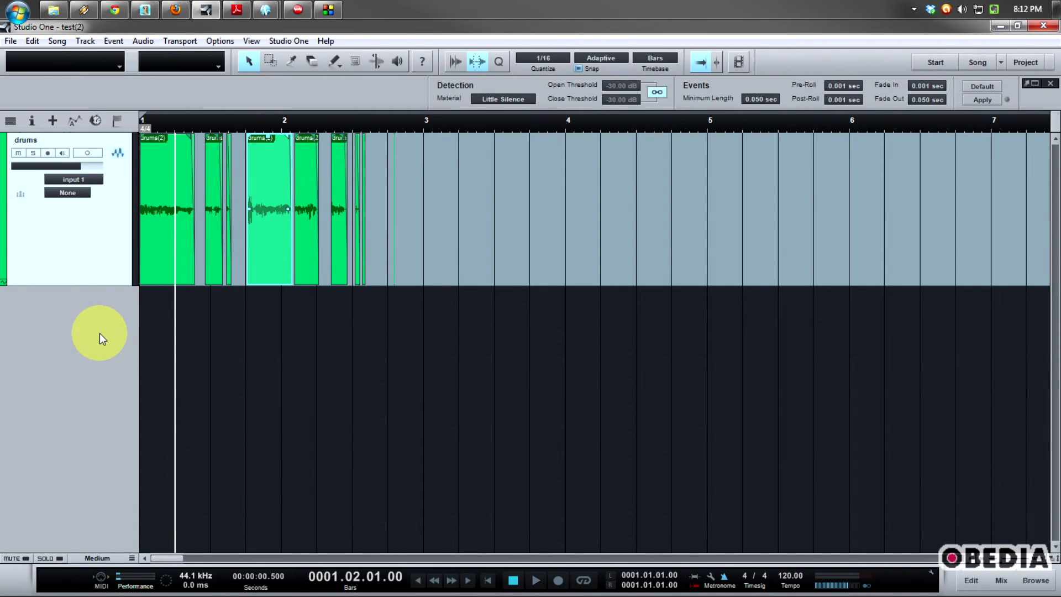
# Select the drums piece just after bar 2 and apply Strip Silence to split it further.
pyautogui.click(348, 328)
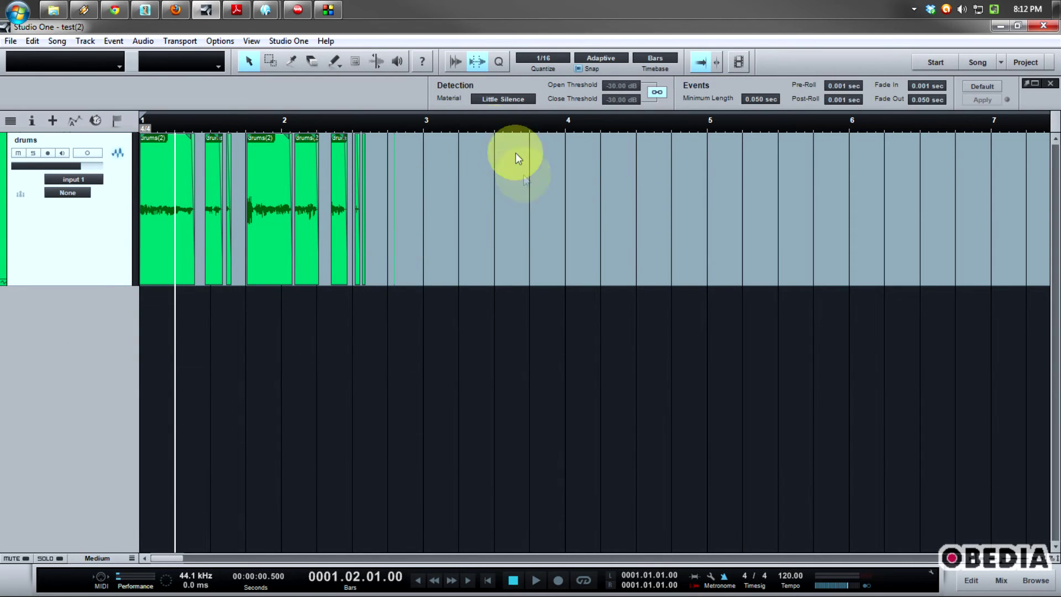
pyautogui.click(479, 61)
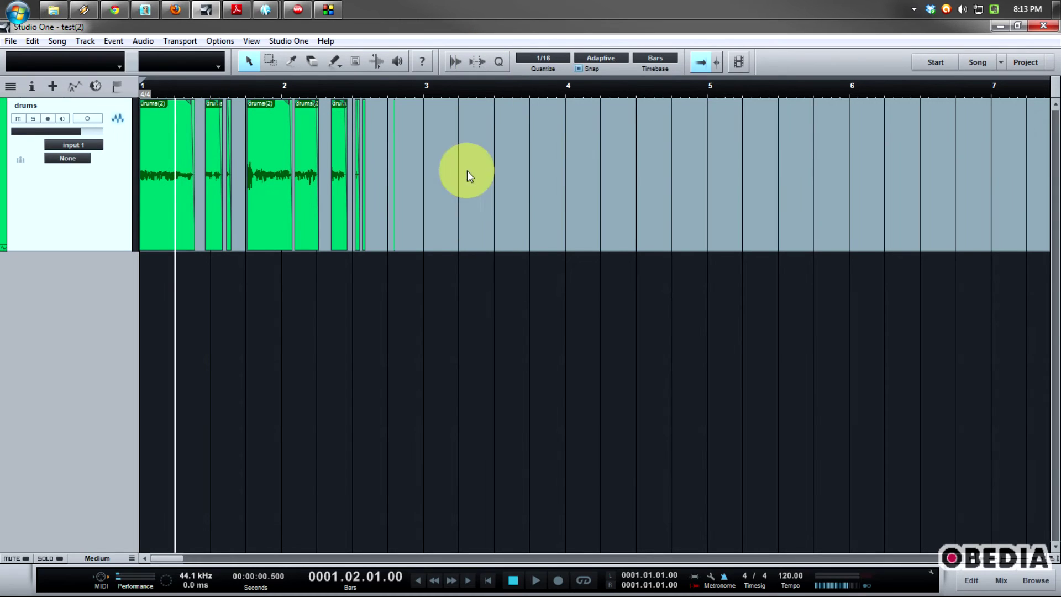
pyautogui.click(269, 188)
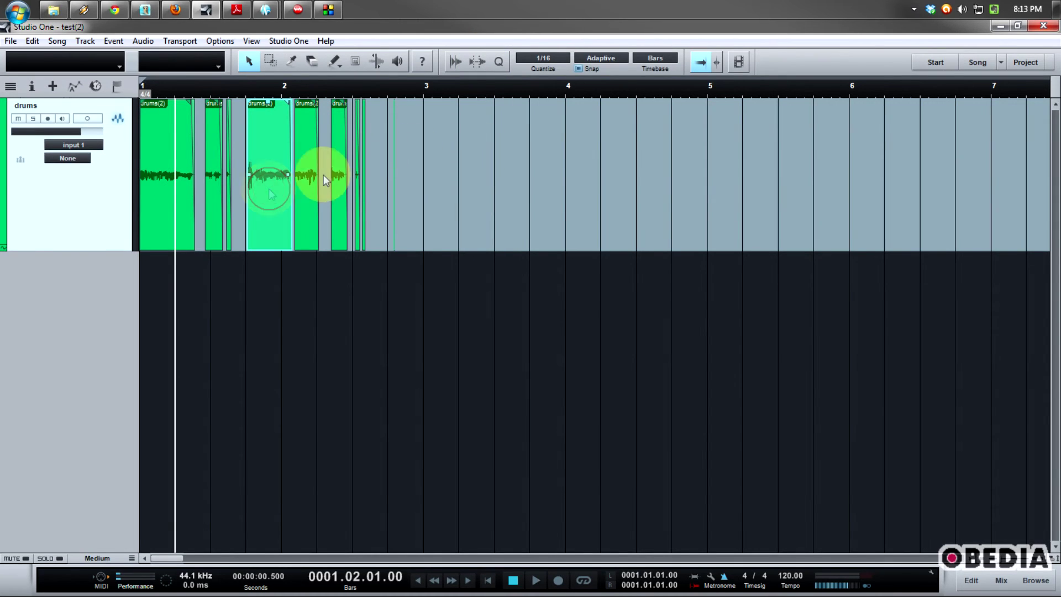
pyautogui.click(480, 65)
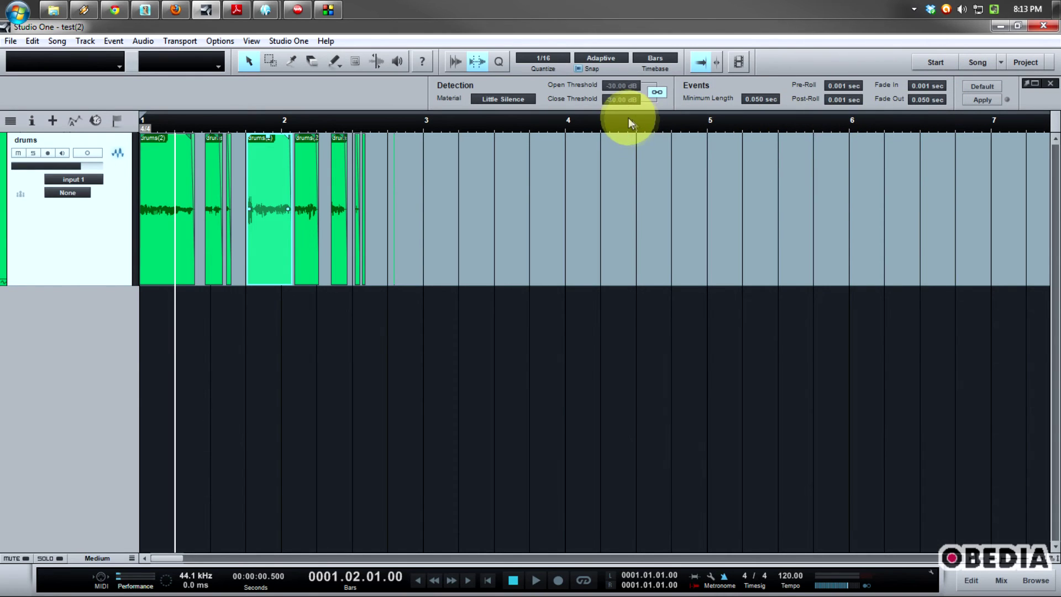
pyautogui.click(982, 100)
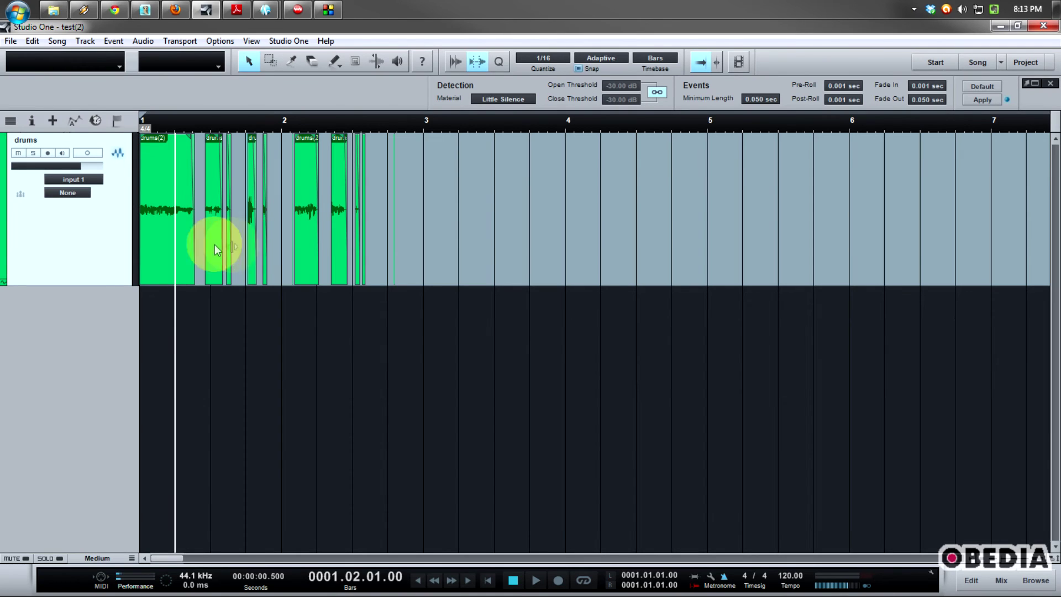
pyautogui.click(162, 238)
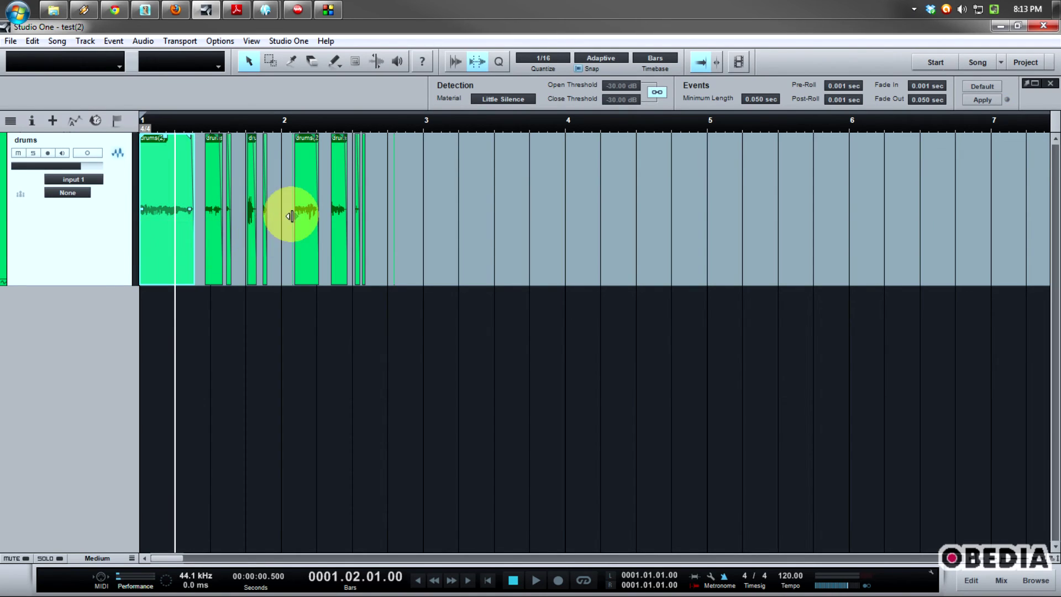
pyautogui.rightClick(154, 236)
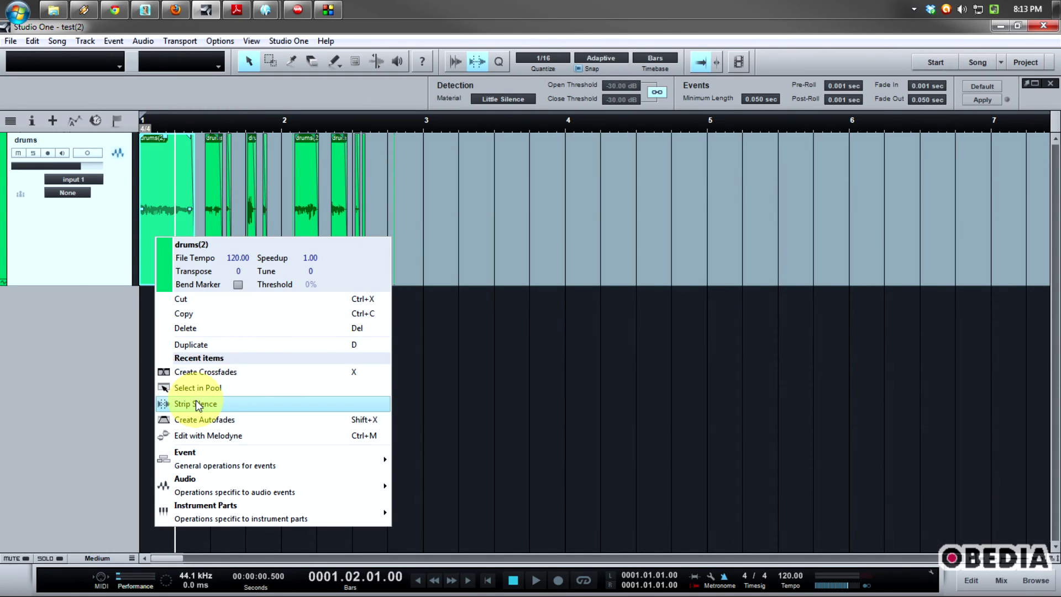
pyautogui.click(104, 351)
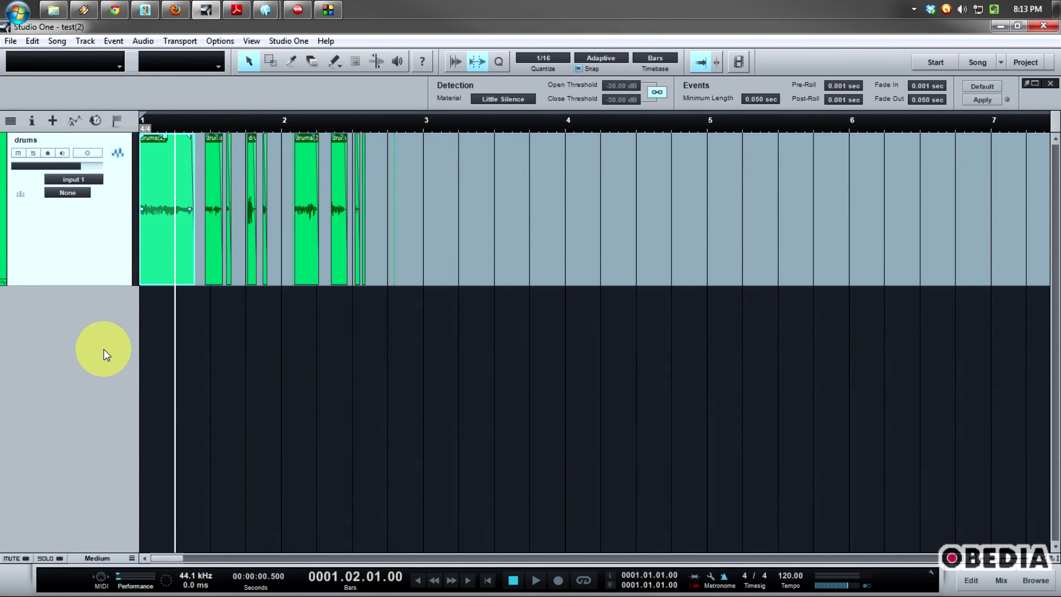